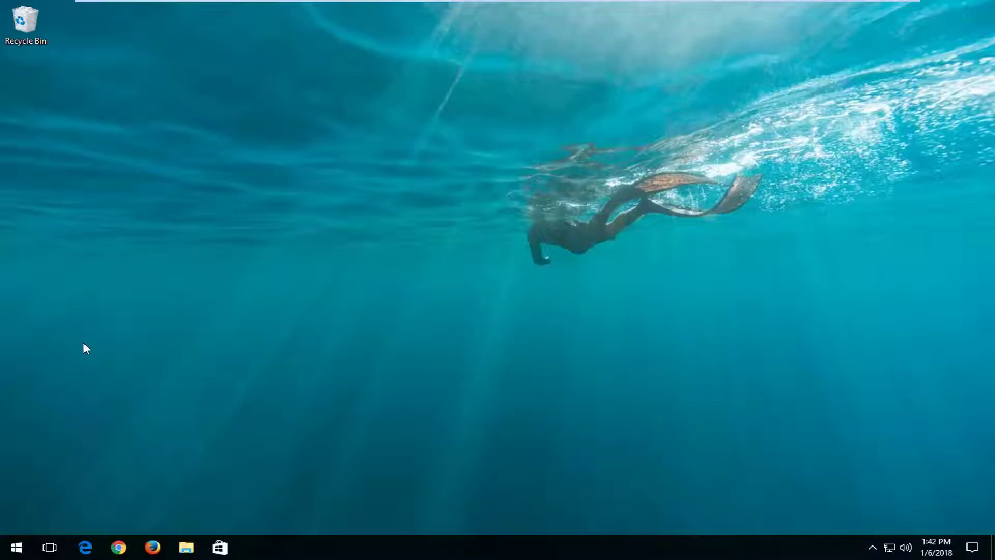
# Launch Registry Editor (regedit) from Start with administrator rights and approve the UAC prompt
pyautogui.click(5, 552)
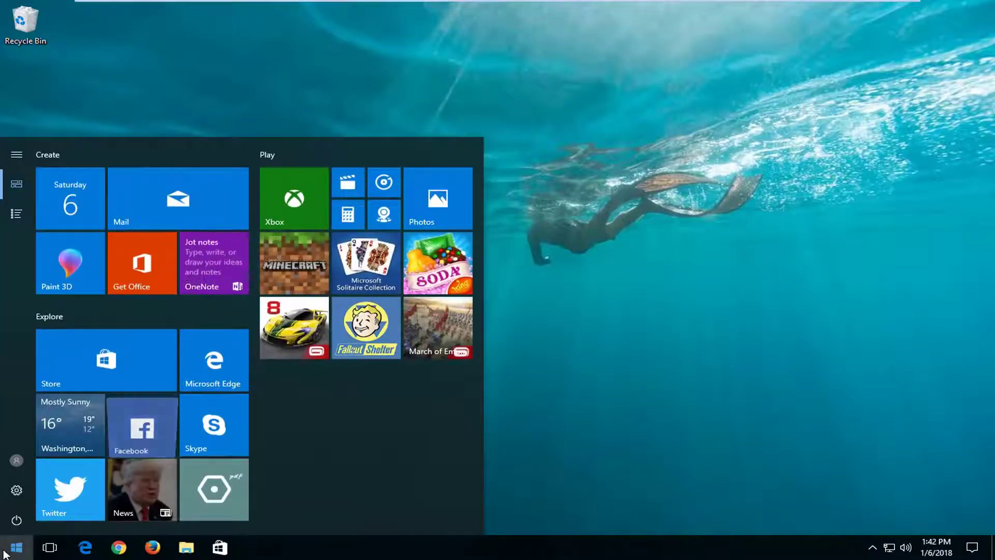
pyautogui.write('regedit')
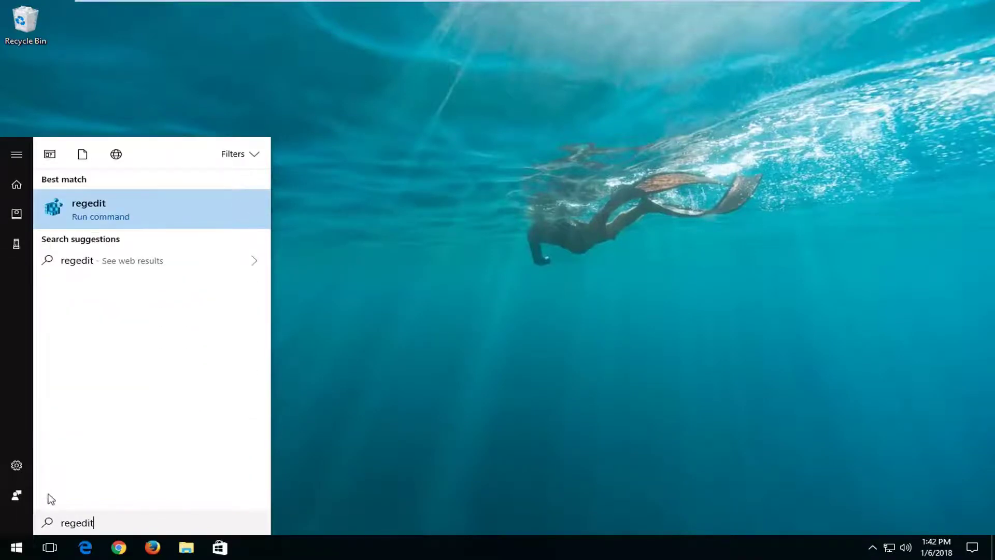
pyautogui.rightClick(72, 208)
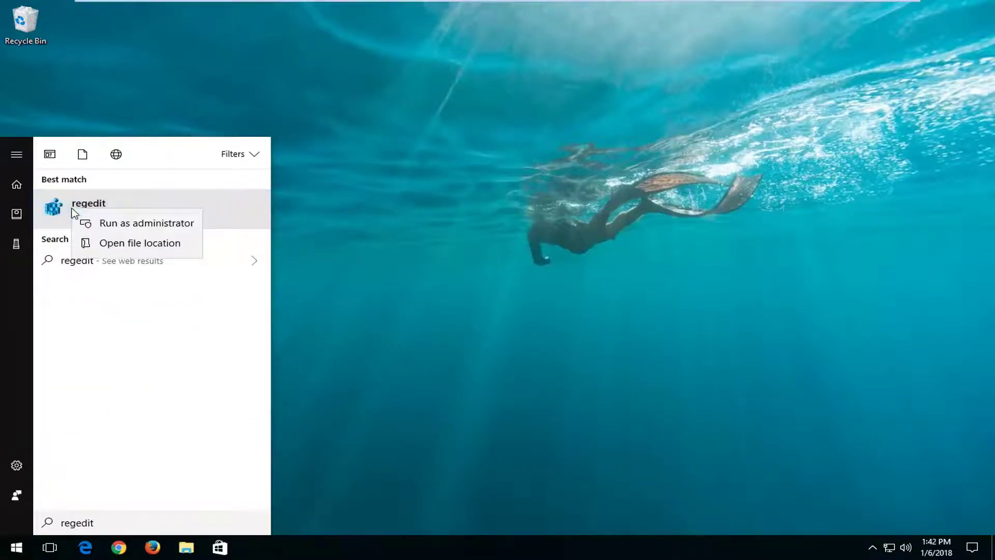
pyautogui.click(111, 228)
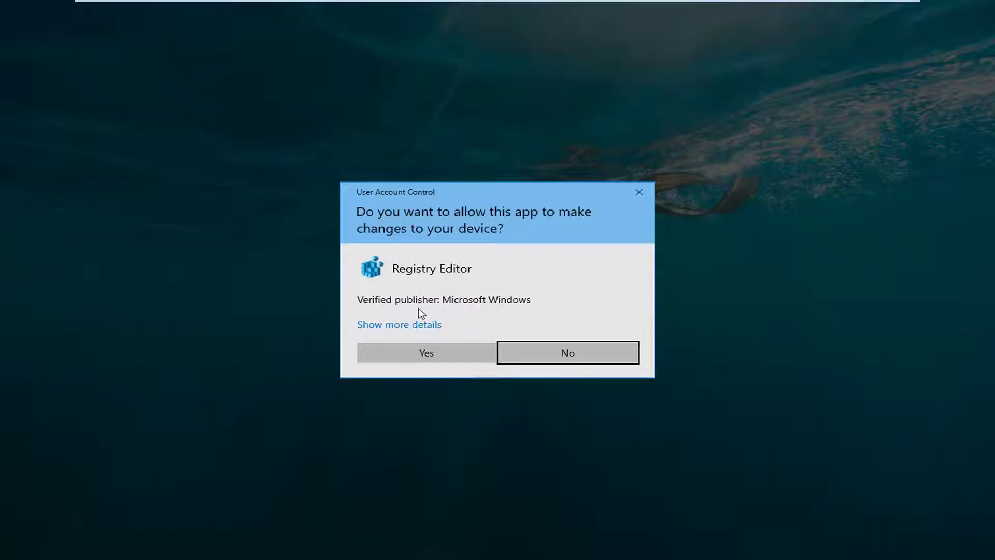
pyautogui.click(417, 355)
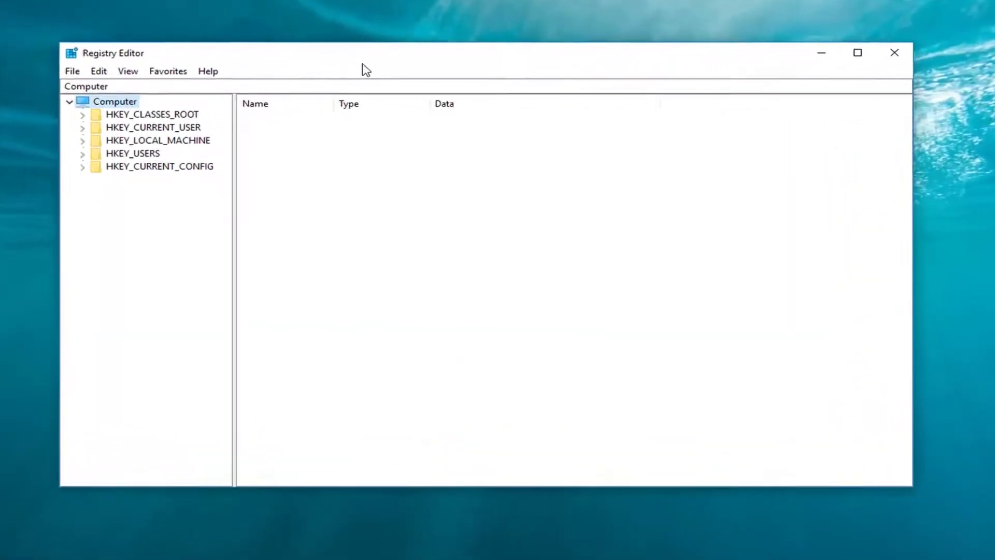
# Bring up Start search again for the Services app
pyautogui.press('super')
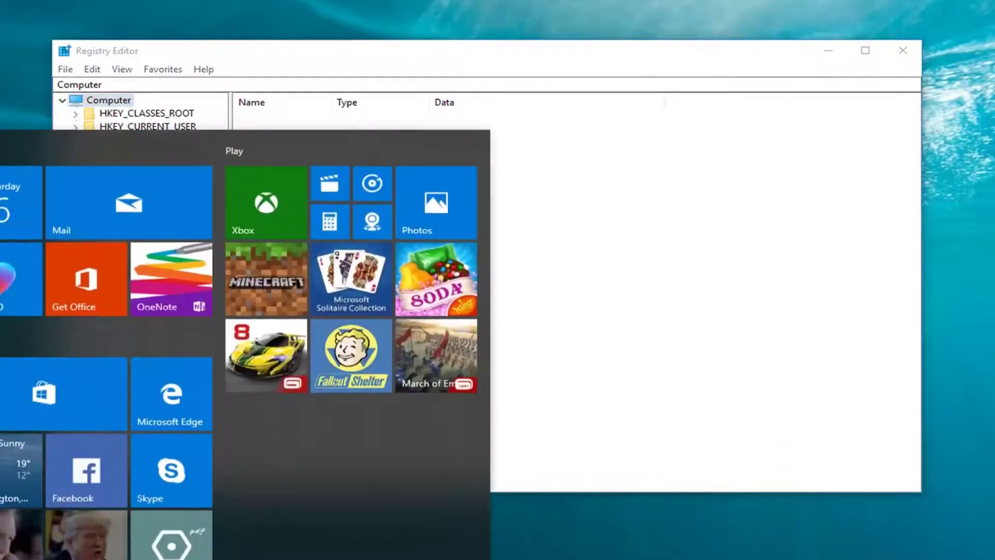
pyautogui.press('Escape')
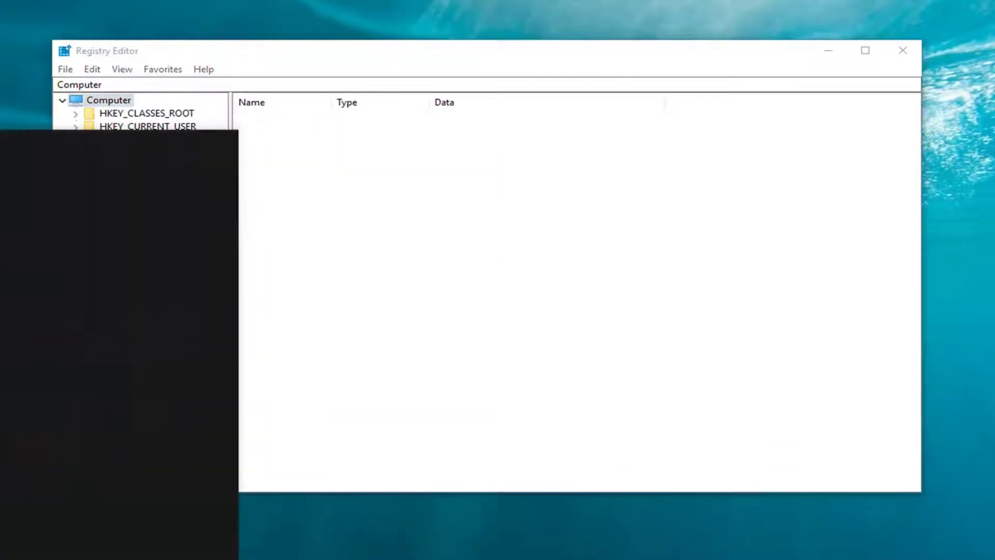
pyautogui.write('services')
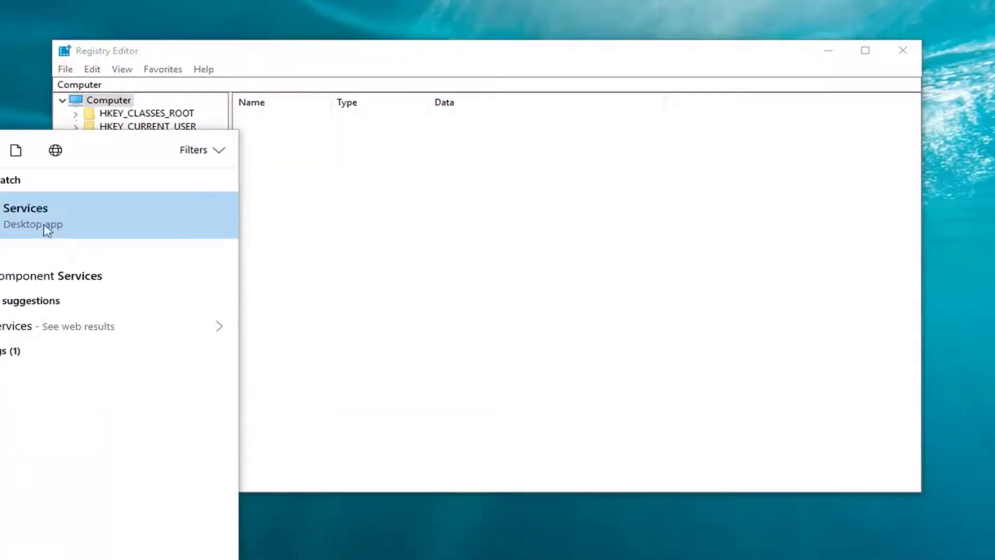
# In Services, locate Superfetch and show its properties
pyautogui.click(39, 224)
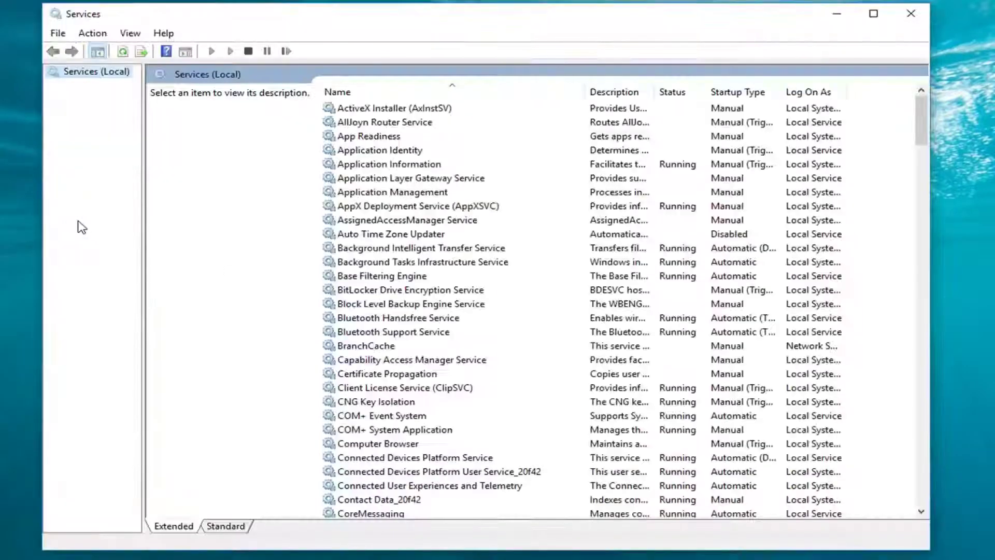
pyautogui.moveTo(918, 123)
pyautogui.mouseDown()
pyautogui.moveTo(901, 361)
pyautogui.moveTo(915, 413)
pyautogui.moveTo(918, 356)
pyautogui.mouseUp()
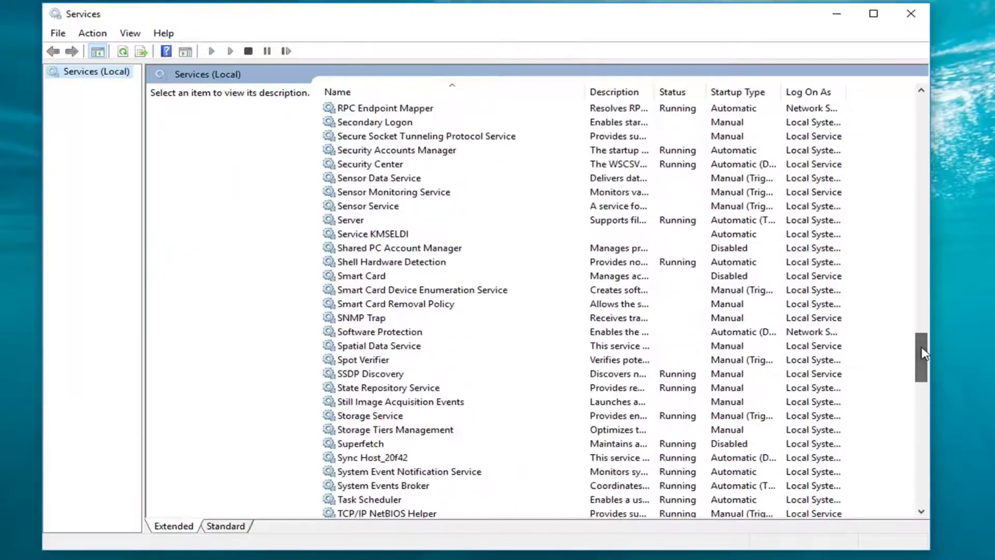
pyautogui.click(373, 142)
pyautogui.scroll(2, 377, 187)
pyautogui.scroll(-1, 381, 210)
pyautogui.scroll(-2, 358, 312)
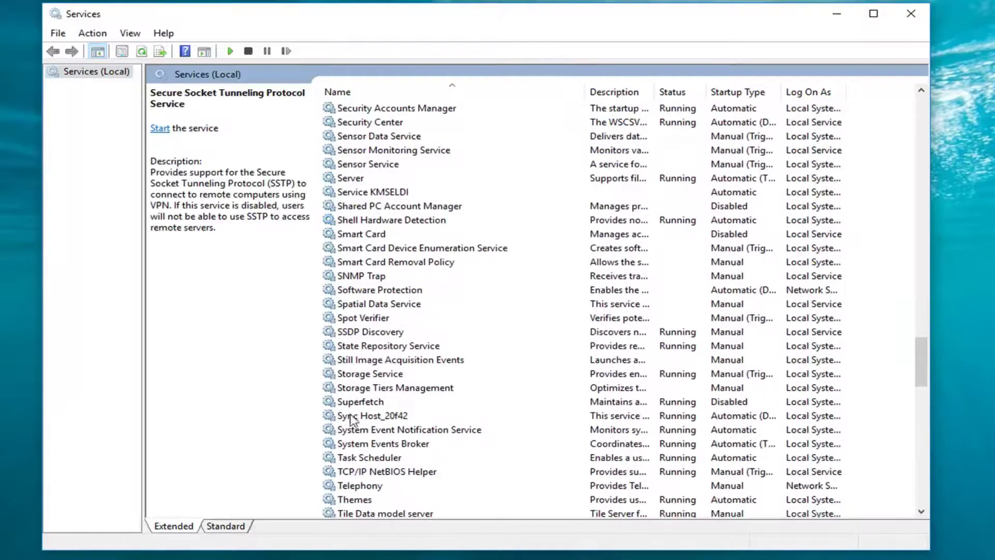
pyautogui.scroll(-2, 350, 419)
pyautogui.click(363, 320)
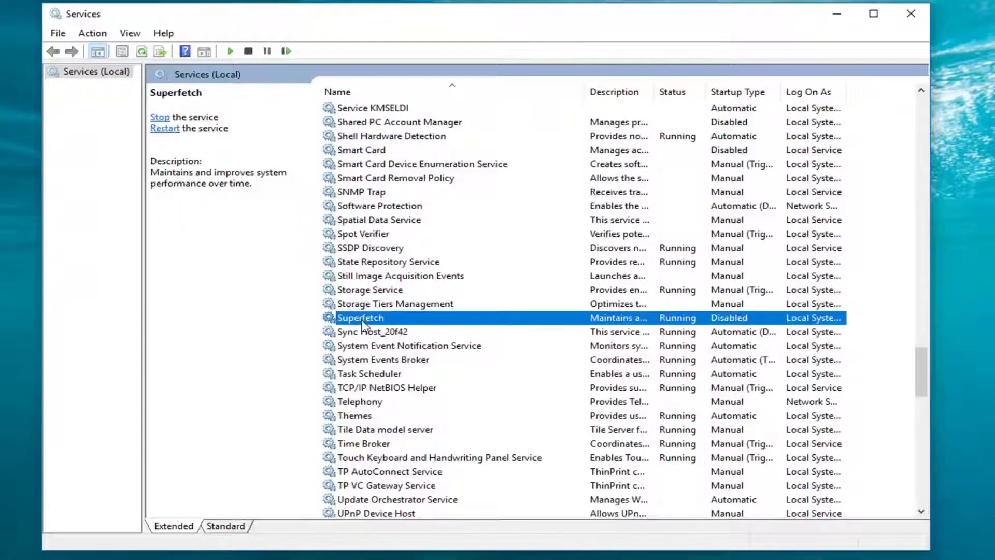
pyautogui.doubleClick(362, 320)
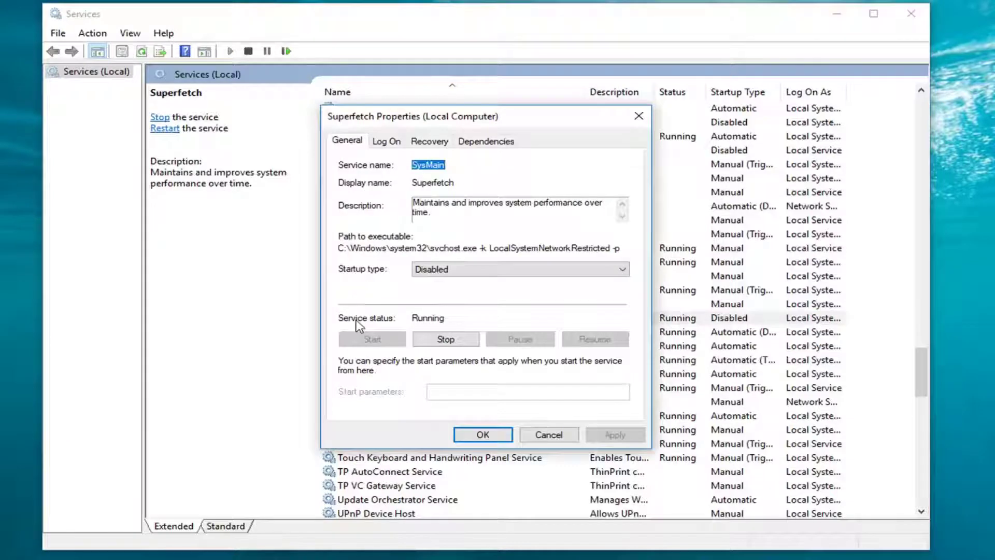
# Stop the Superfetch service, confirm, and close Services to return to Registry Editor
pyautogui.click(447, 345)
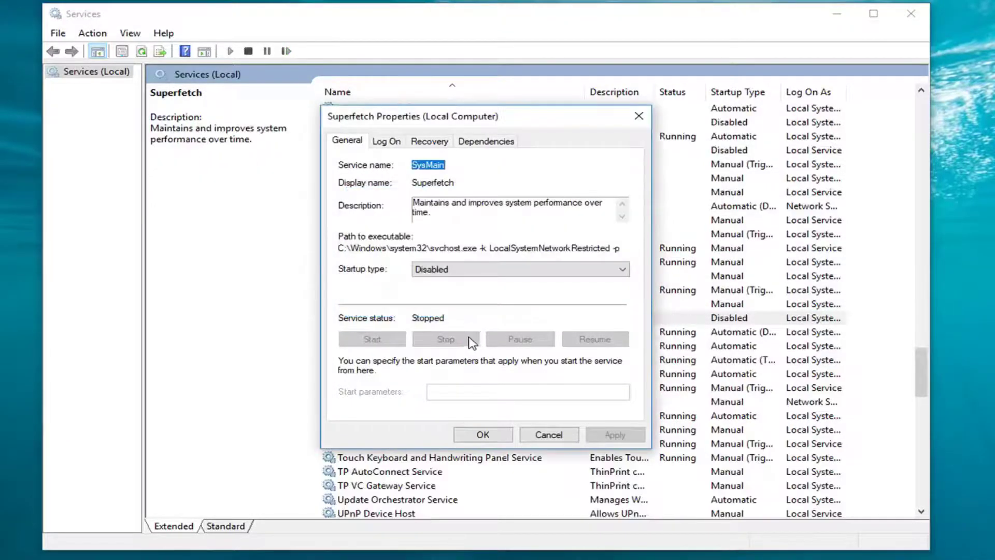
pyautogui.click(489, 432)
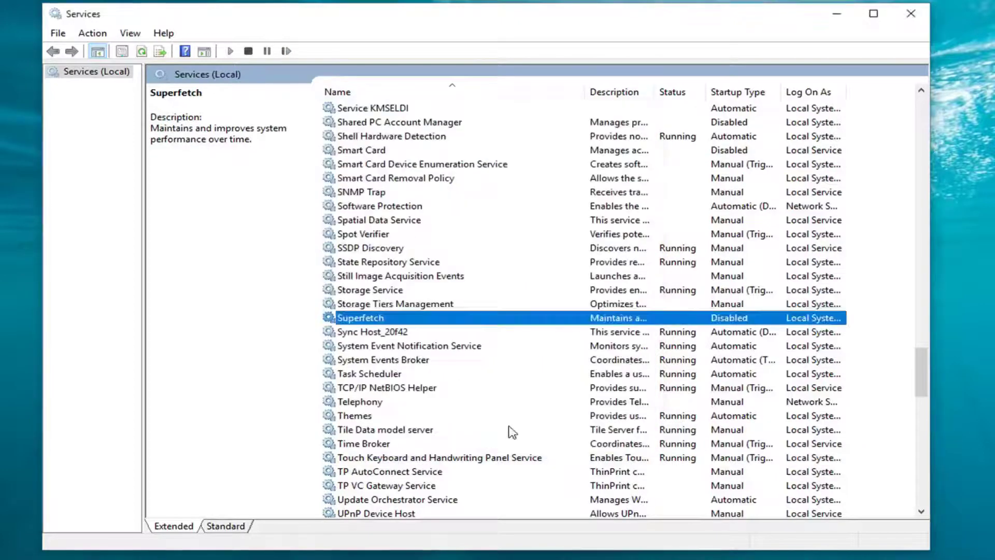
pyautogui.click(908, 11)
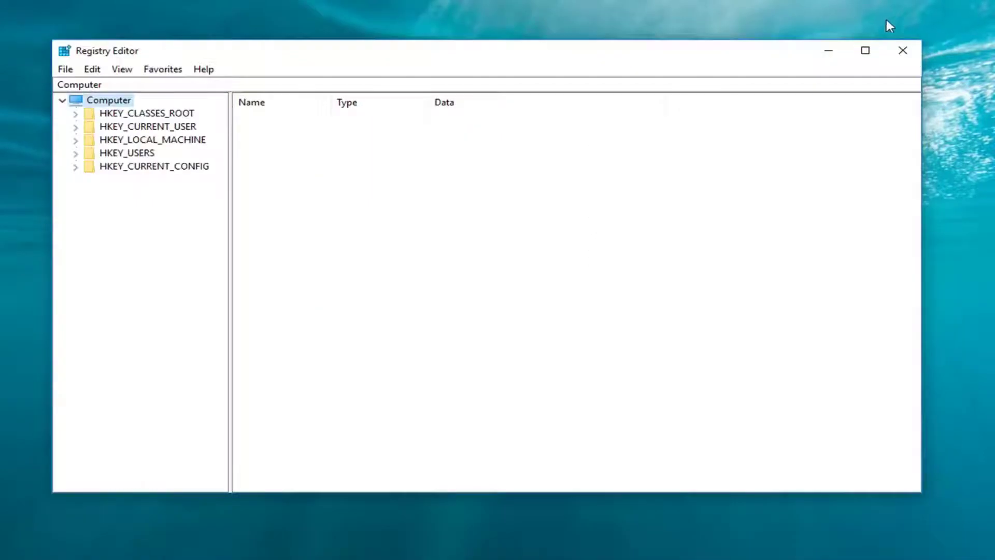
# Expand HKEY_LOCAL_MACHINE > SYSTEM > CurrentControlSet > Control in the key tree
pyautogui.click(135, 83)
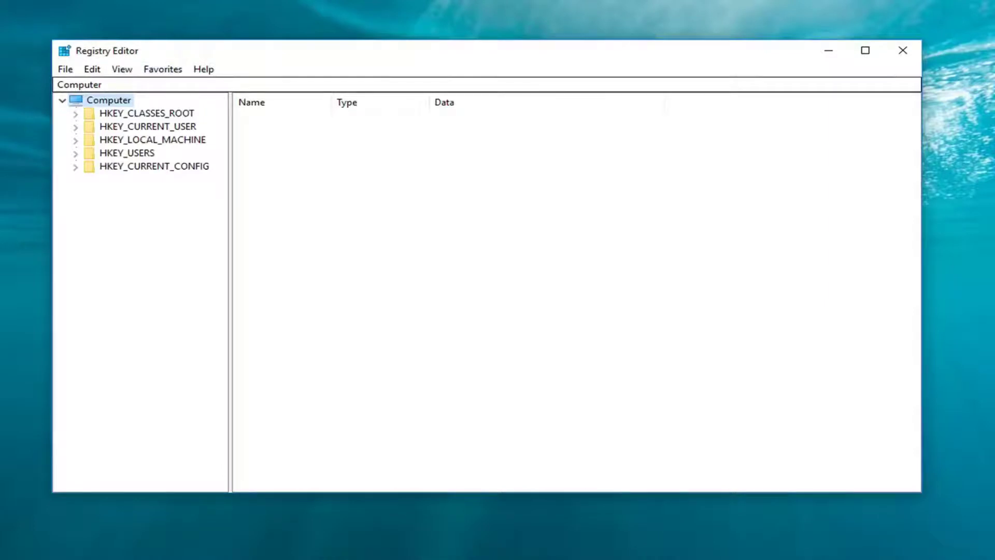
pyautogui.click(76, 141)
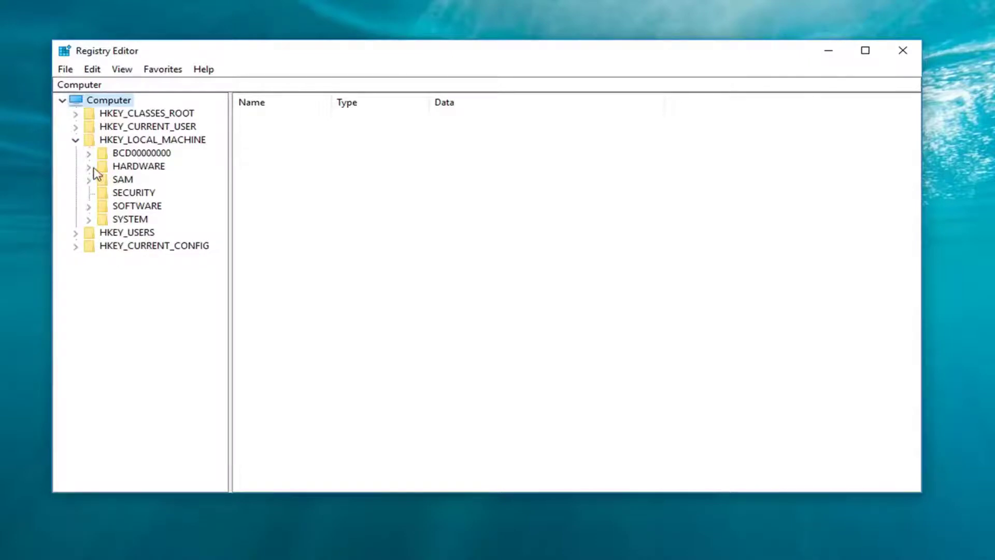
pyautogui.click(90, 220)
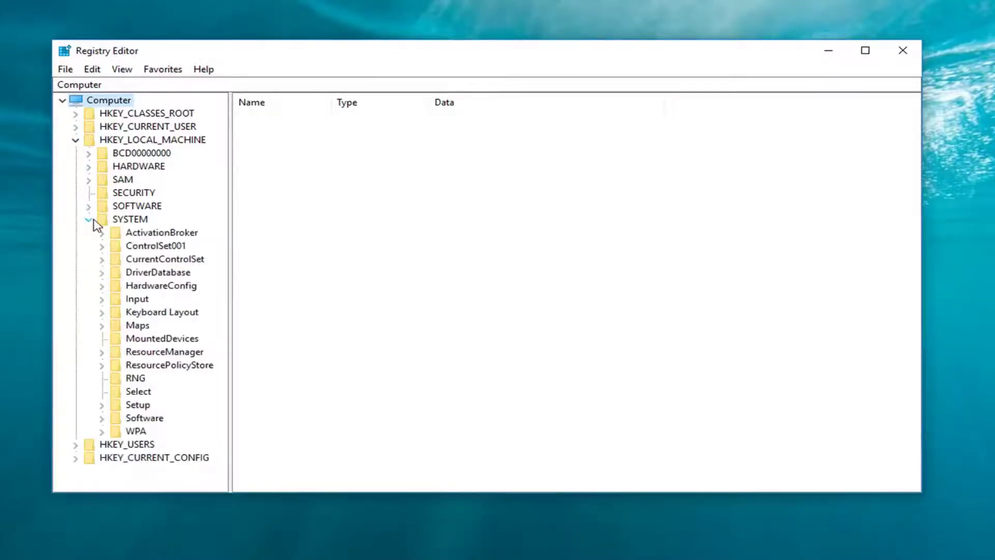
pyautogui.click(102, 260)
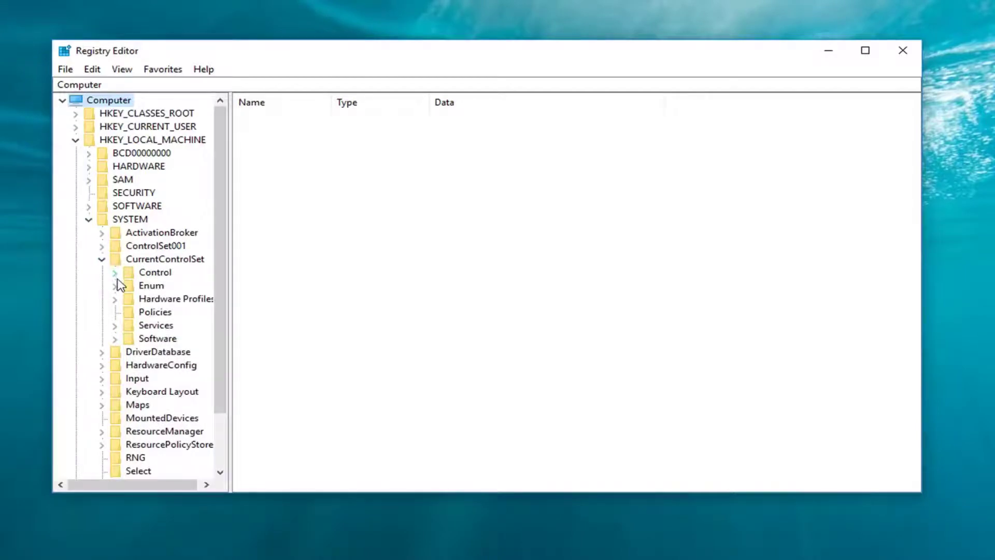
pyautogui.click(117, 273)
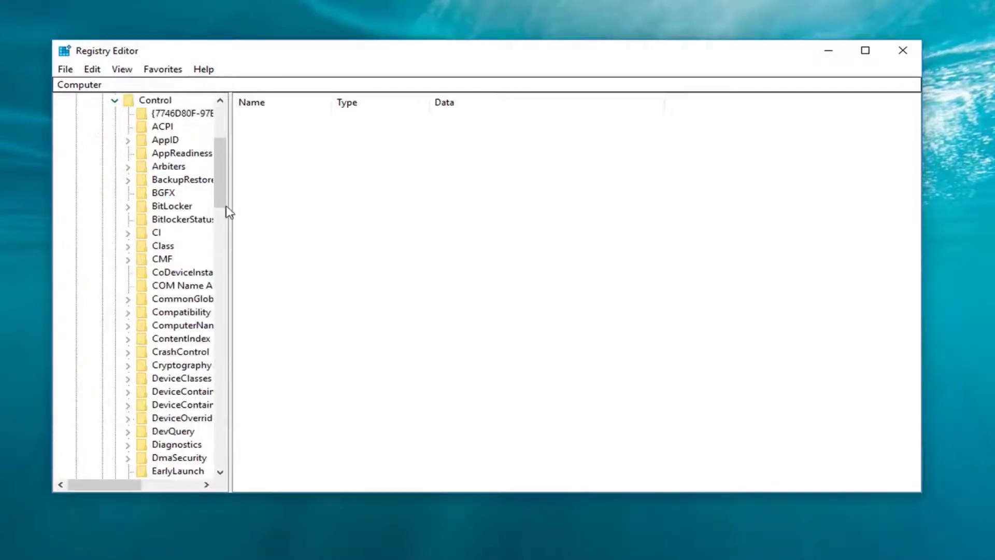
pyautogui.moveTo(231, 112)
pyautogui.mouseDown()
pyautogui.moveTo(322, 117)
pyautogui.moveTo(368, 145)
pyautogui.mouseUp()
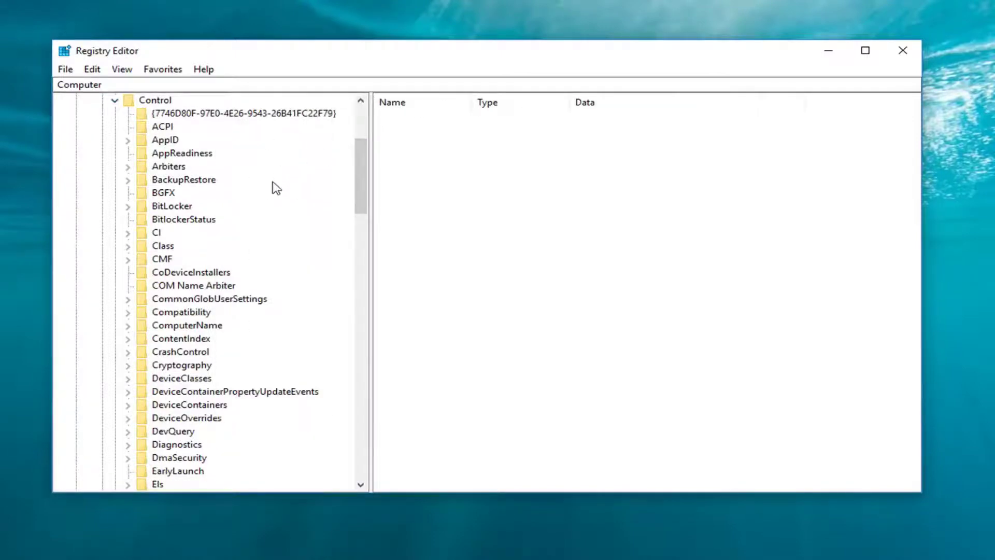
pyautogui.scroll(-3, 269, 209)
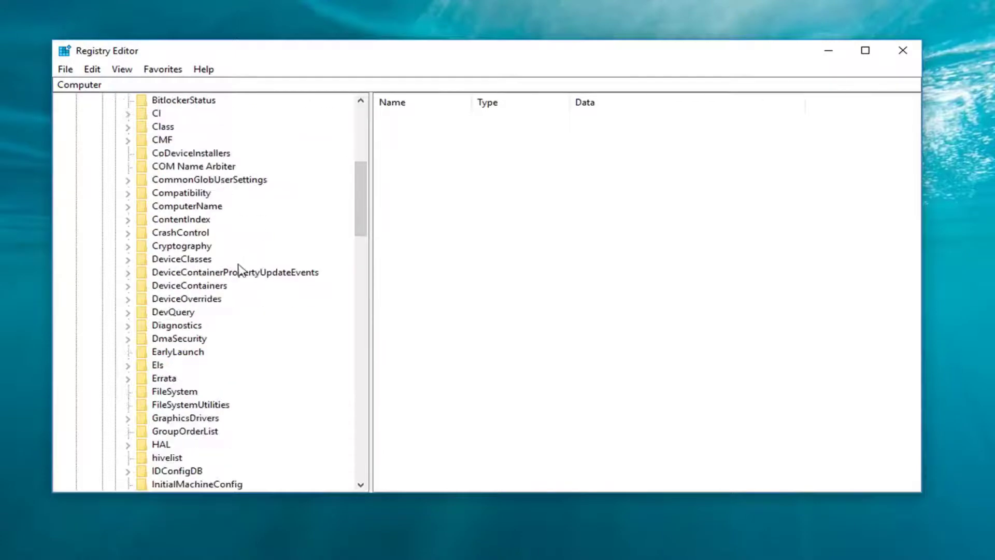
pyautogui.scroll(-4, 241, 313)
pyautogui.scroll(-4, 236, 315)
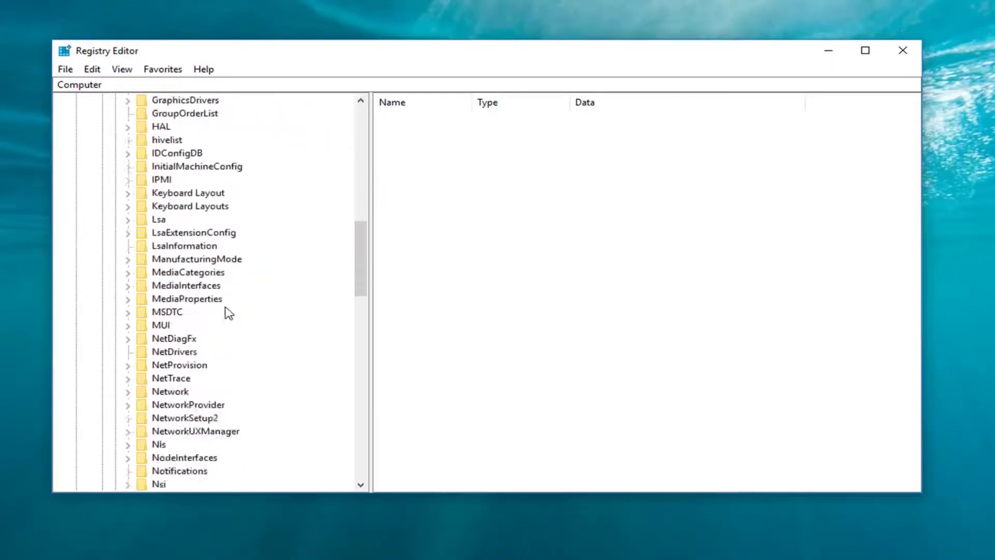
pyautogui.scroll(-9, 226, 311)
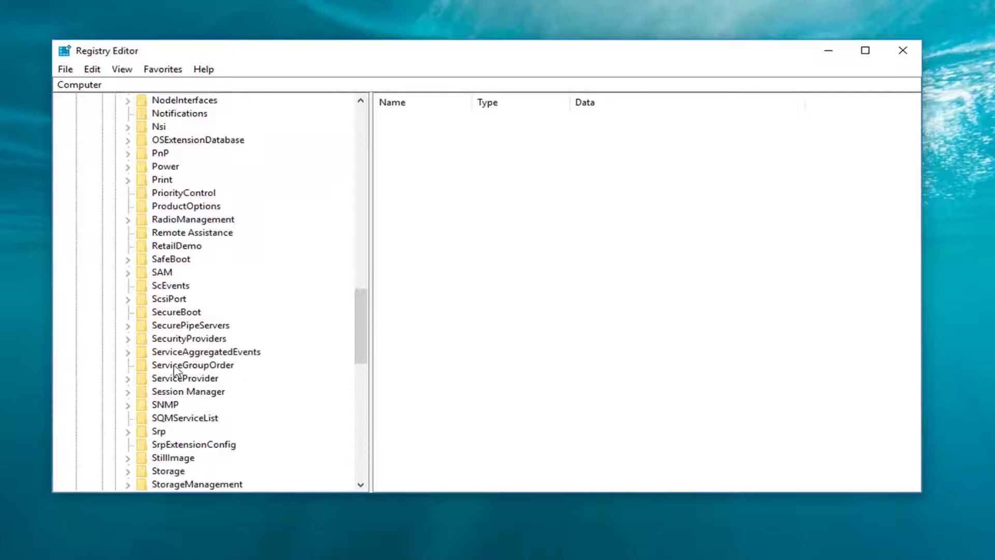
# Expand Session Manager > Memory Management and select PrefetchParameters to show its values
pyautogui.click(173, 393)
pyautogui.scroll(-3, 178, 360)
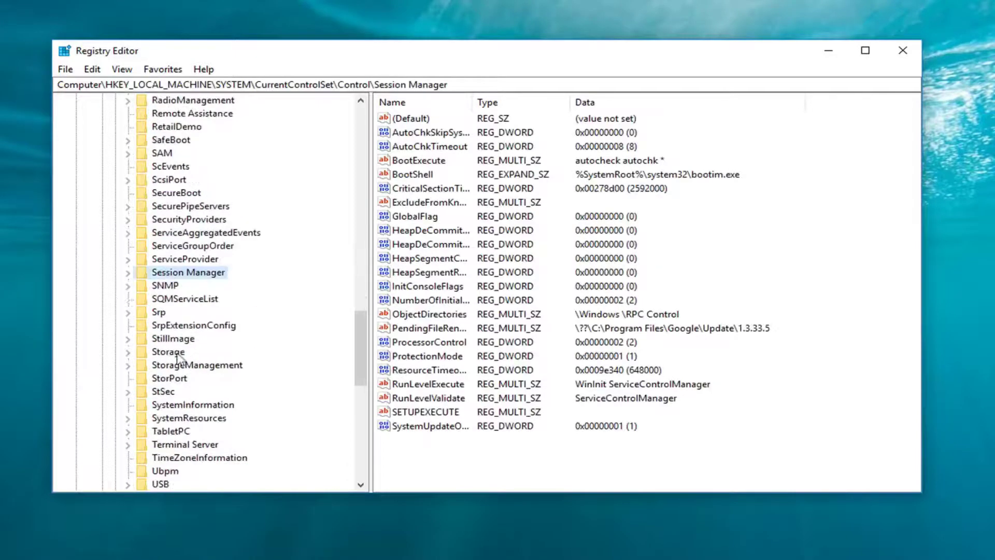
pyautogui.click(128, 272)
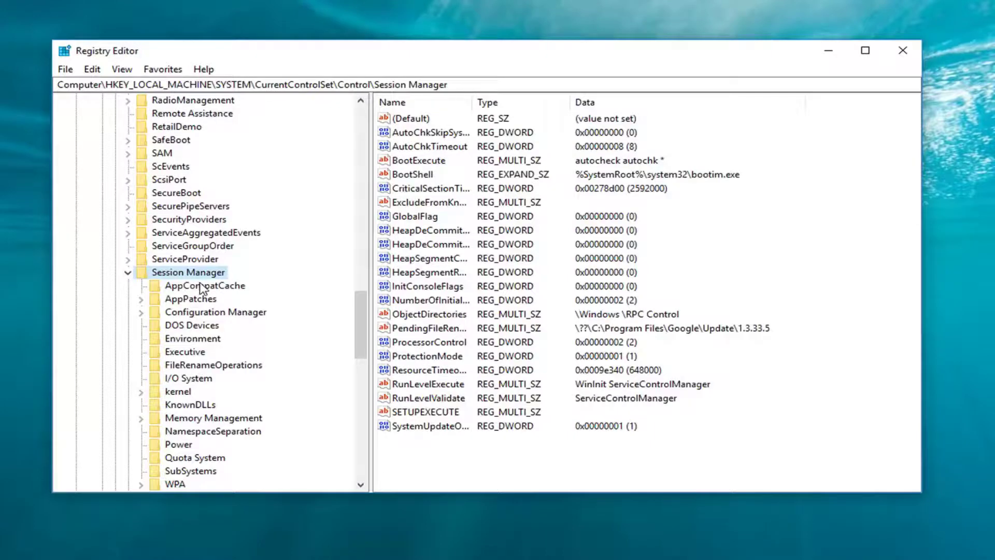
pyautogui.scroll(-2, 201, 290)
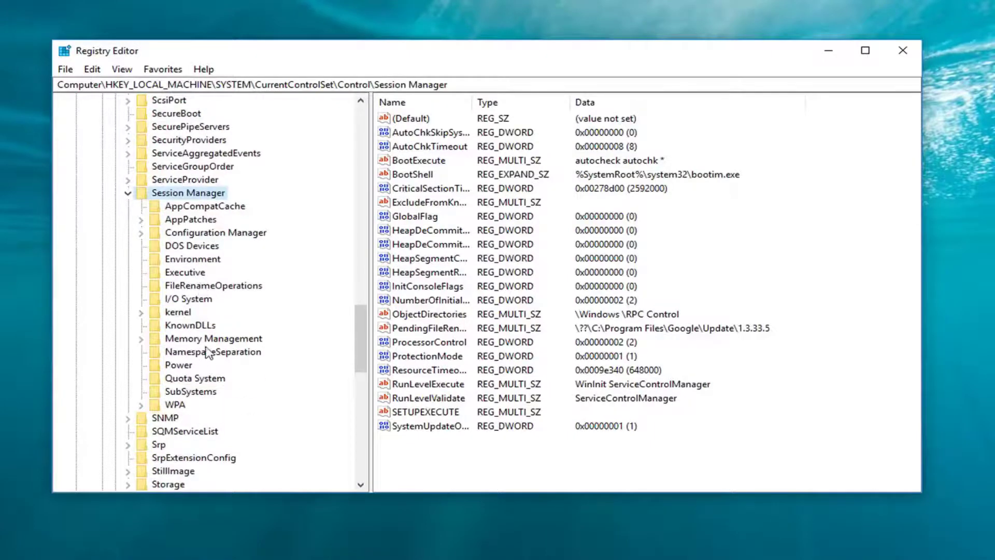
pyautogui.click(205, 327)
pyautogui.click(160, 340)
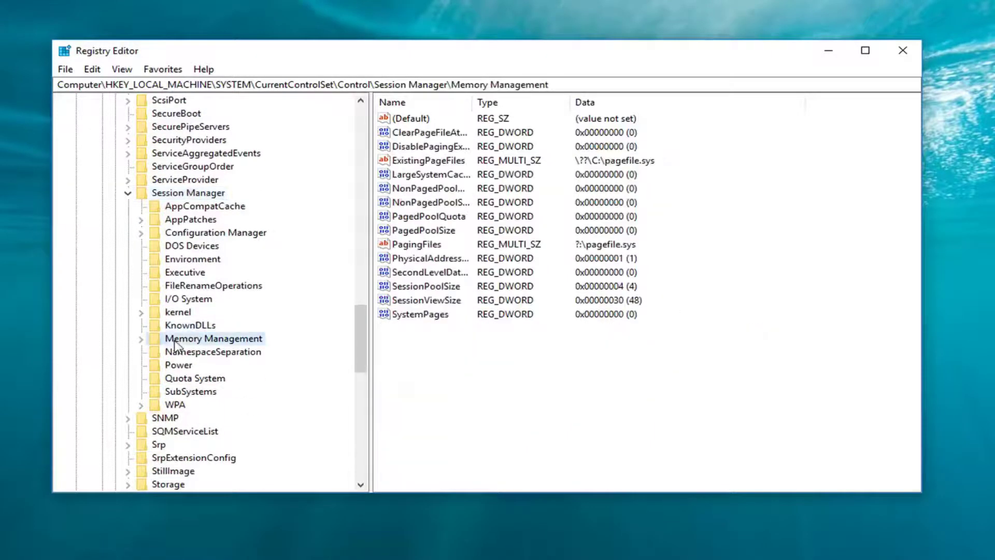
pyautogui.click(140, 340)
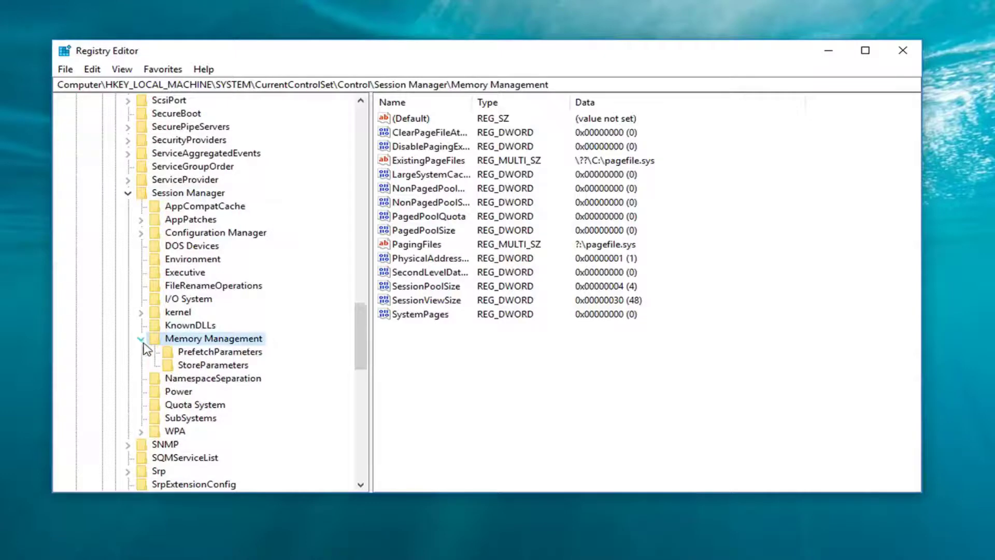
pyautogui.click(196, 356)
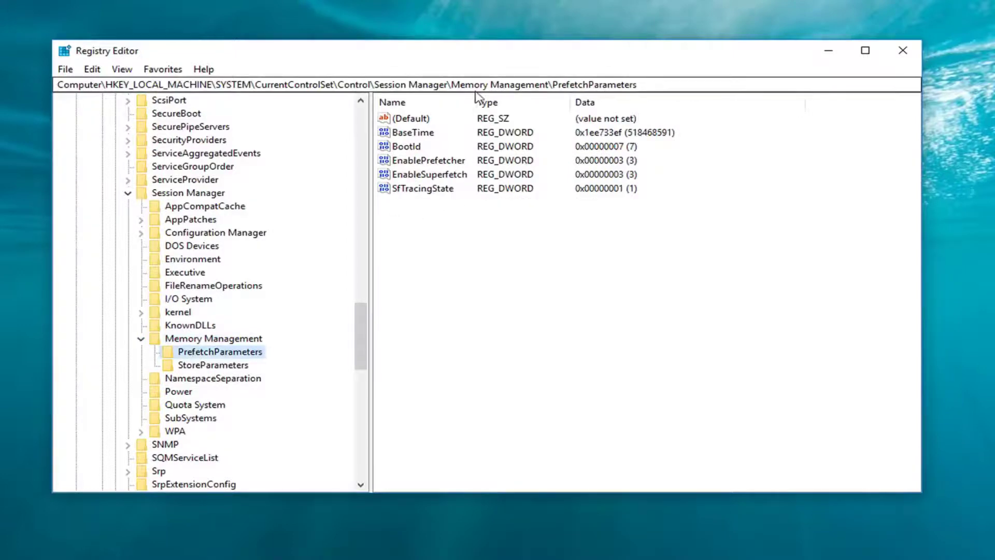
# Widen the Name column and bring up EnablePrefetcher's value for editing
pyautogui.moveTo(472, 99); pyautogui.dragTo(535, 102)
pyautogui.click(412, 161)
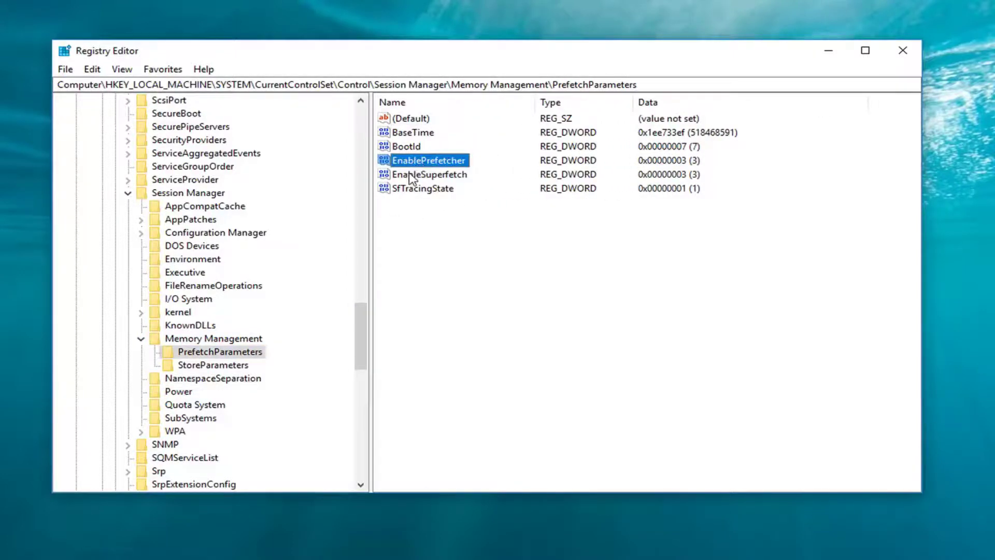
pyautogui.click(412, 176)
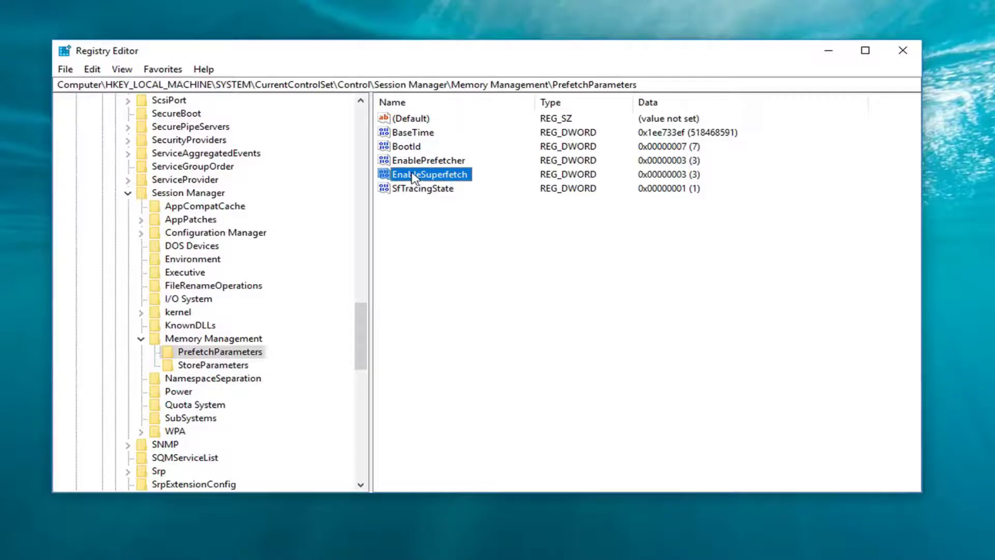
pyautogui.doubleClick(406, 161)
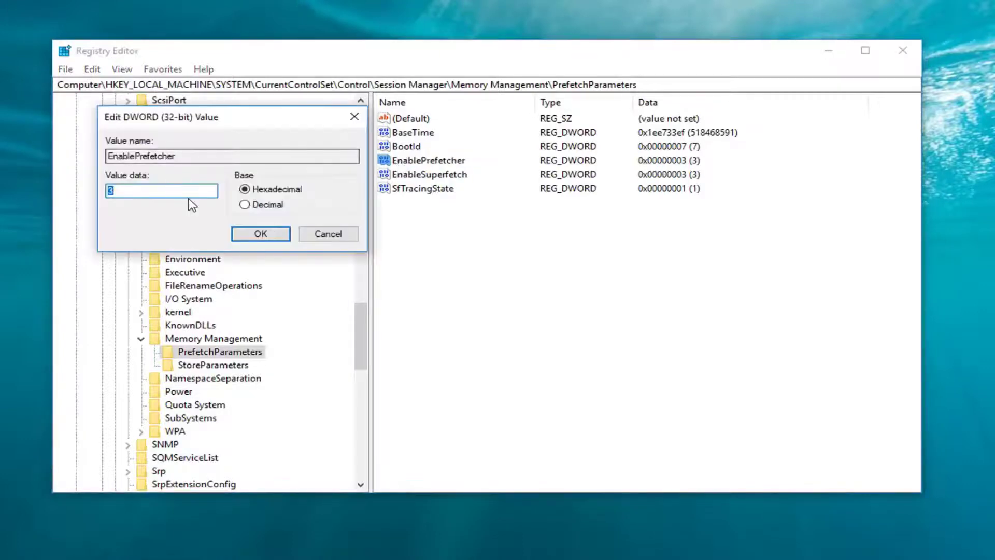
# Replace EnablePrefetcher's value data 3 with 2 and confirm
pyautogui.click(187, 193)
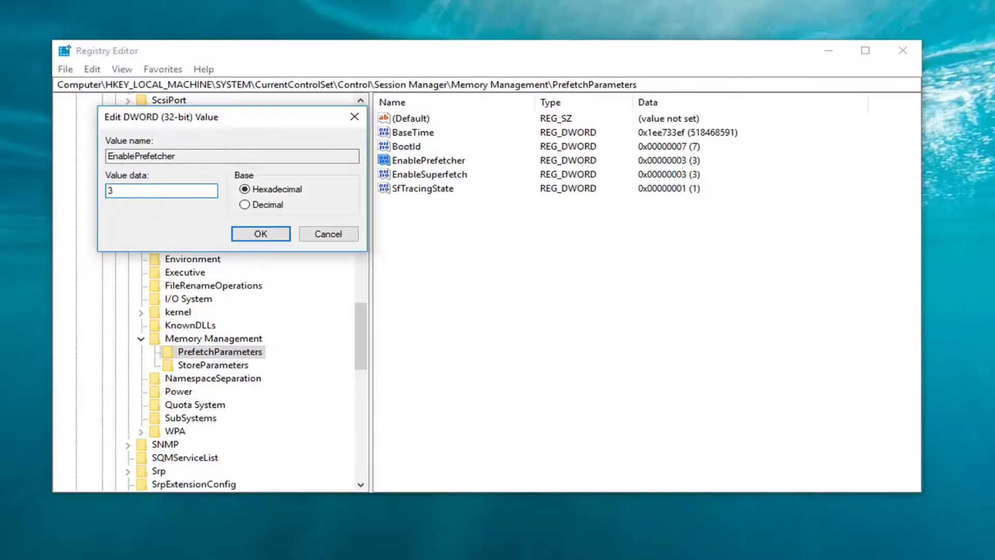
pyautogui.hotkey('ctrl', 'a')
pyautogui.write('3')
pyautogui.hotkey('ctrl', 'a')
pyautogui.write('2')
pyautogui.click(246, 236)
# Set EnableSuperfetch's value data to 2, confirm, and close Registry Editor
pyautogui.doubleClick(451, 176)
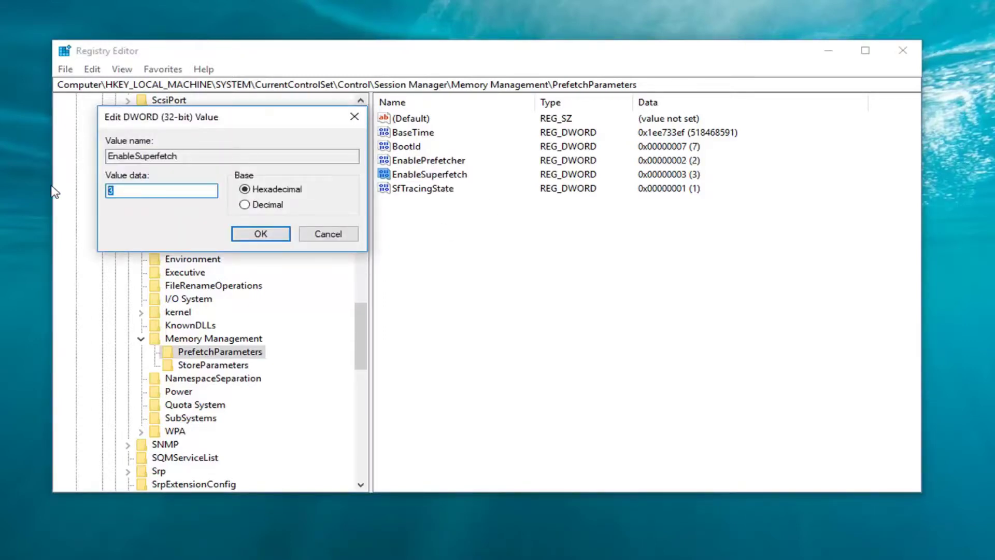
pyautogui.write('2')
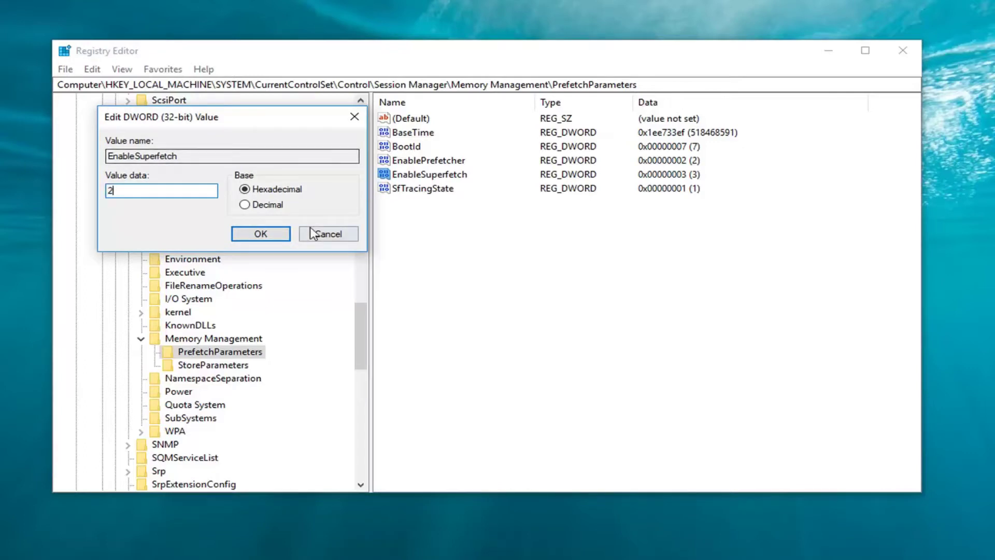
pyautogui.click(263, 237)
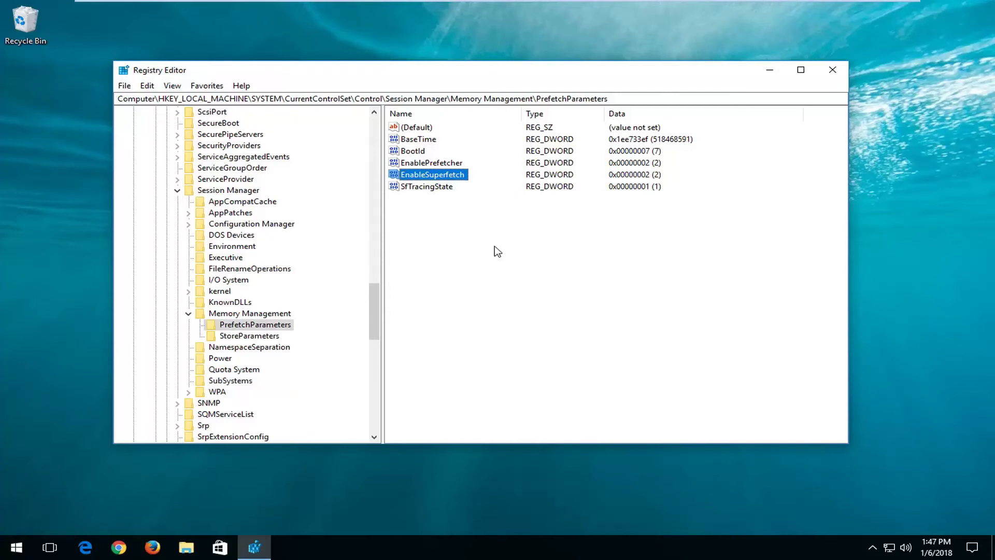
pyautogui.click(830, 75)
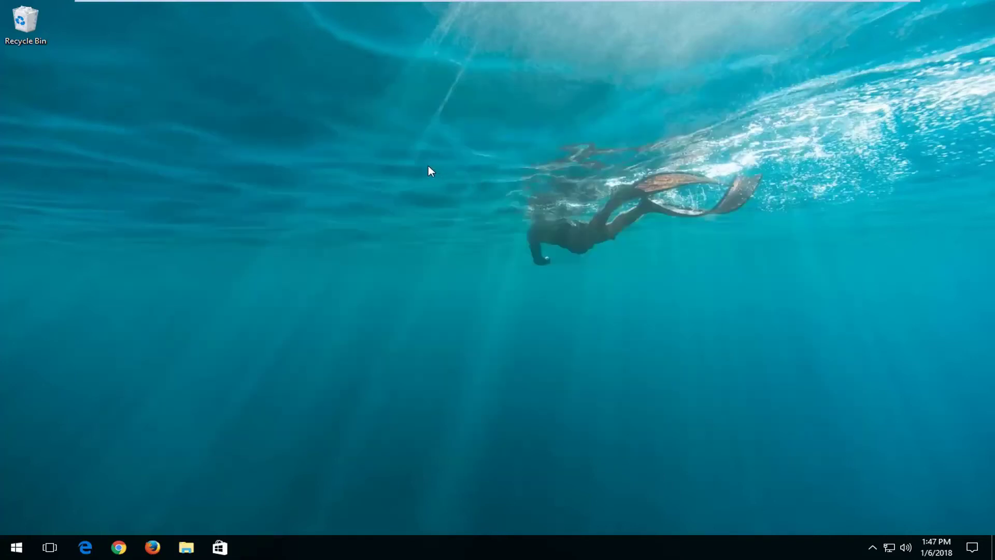